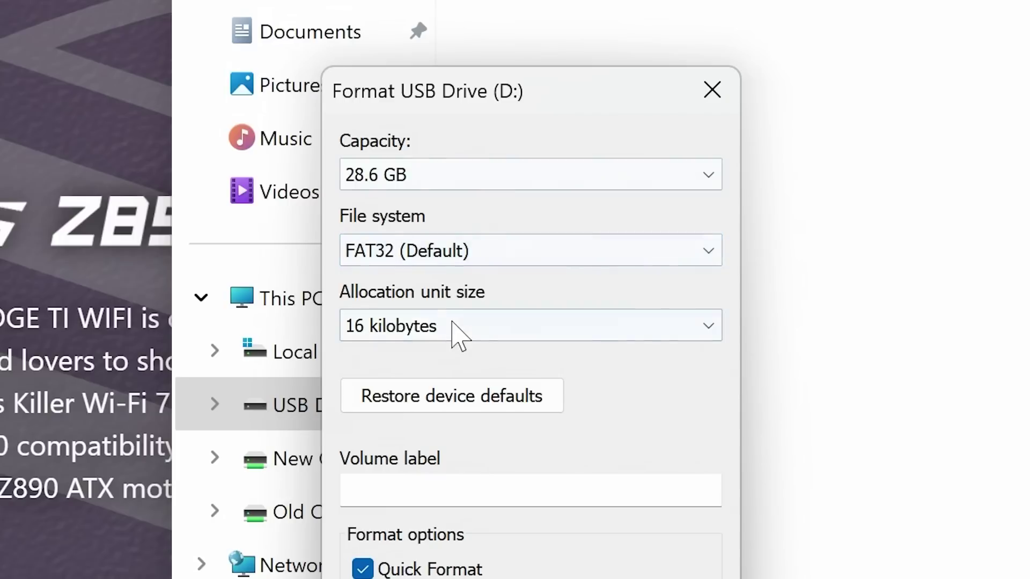
# - Quick-format the USB drive (D:) as FAT32 with a 16-kilobyte allocation unit size and an empty volume label
pyautogui.click(444, 352)
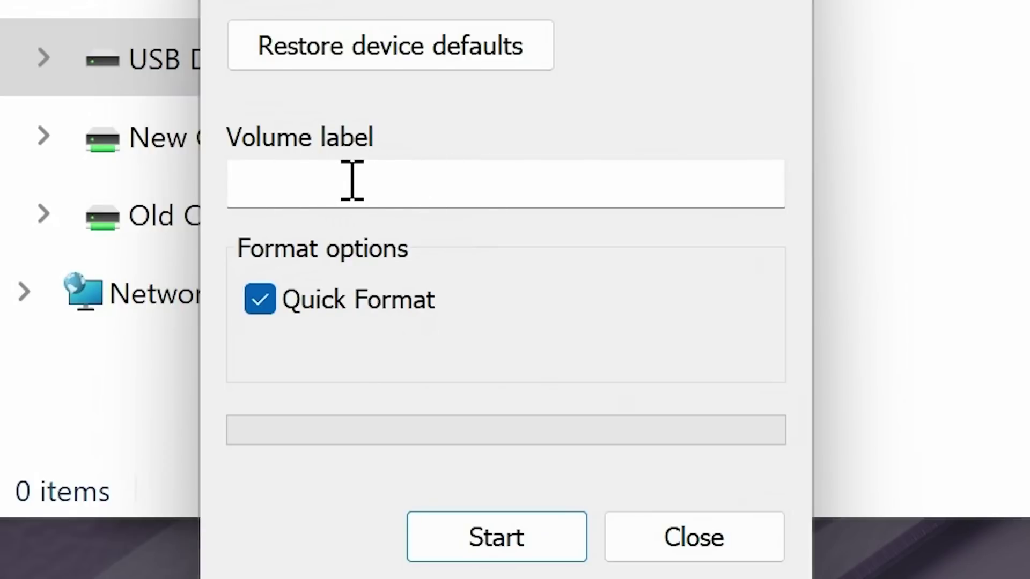
pyautogui.click(495, 546)
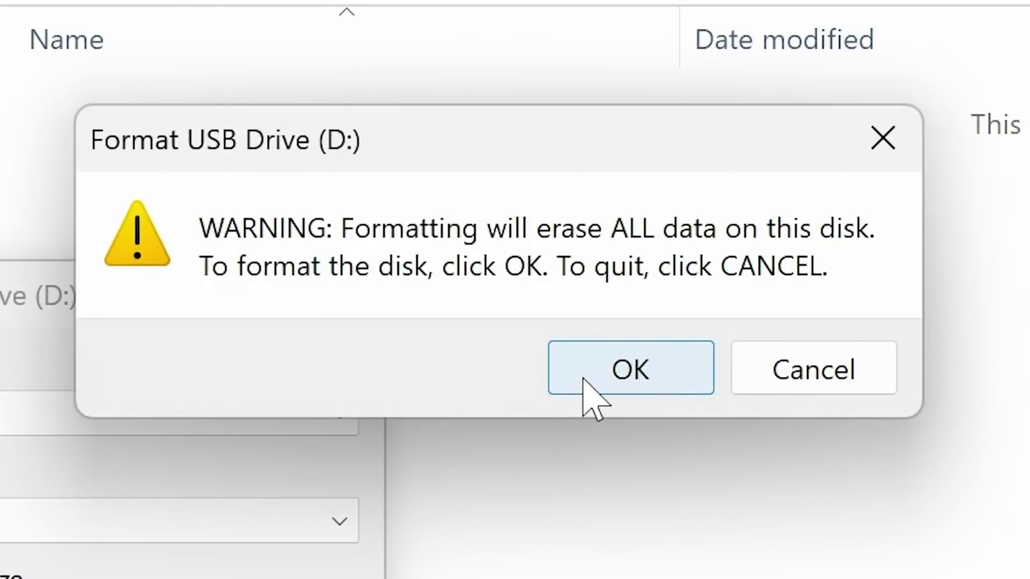
pyautogui.click(585, 380)
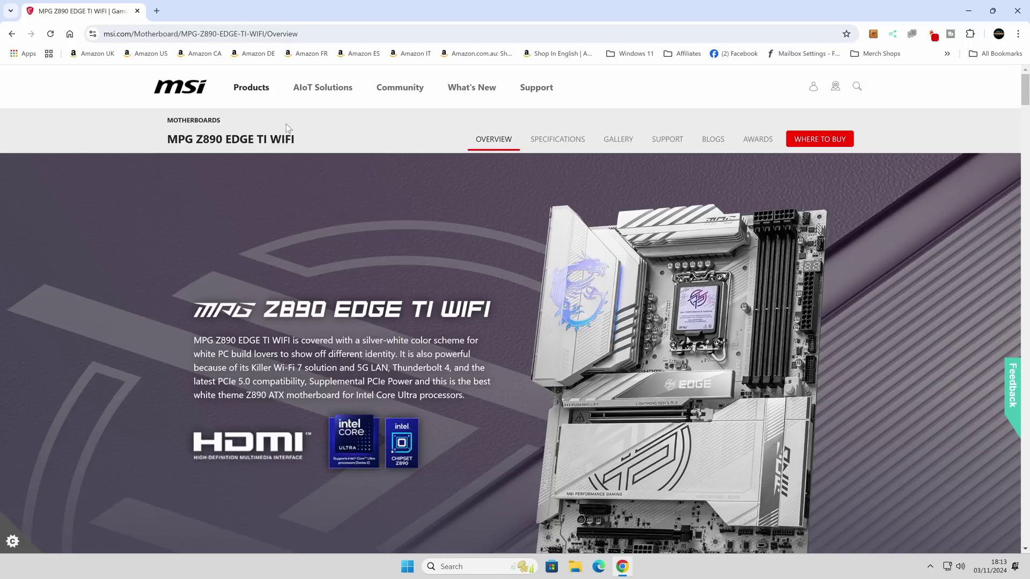
# - Download the 7E19v2A22 beta BIOS from the MPG Z890 EDGE TI WIFI support page and save 7E19v2A22.zip to the Desktop
pyautogui.click(668, 142)
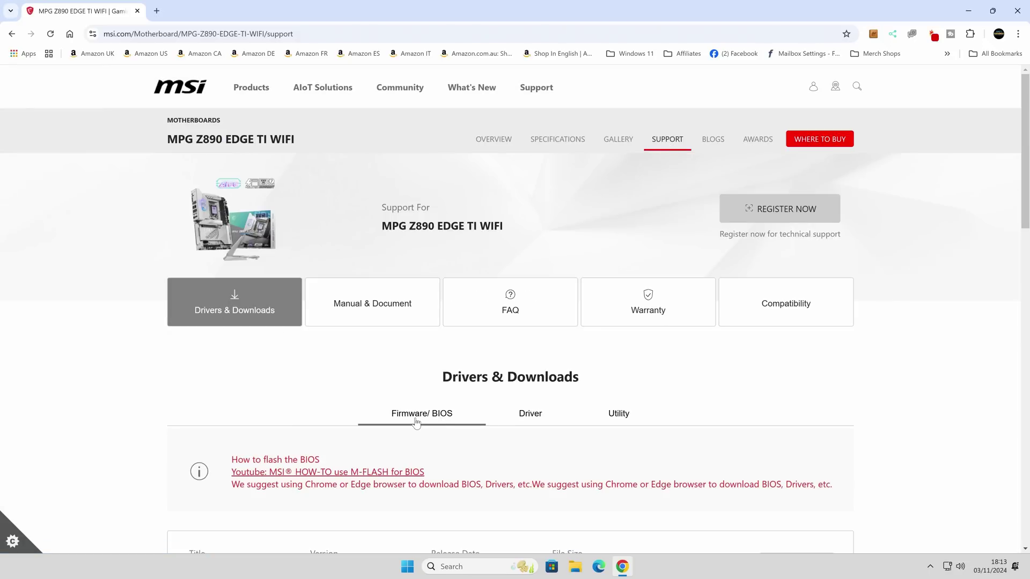
pyautogui.scroll(-5, 417, 423)
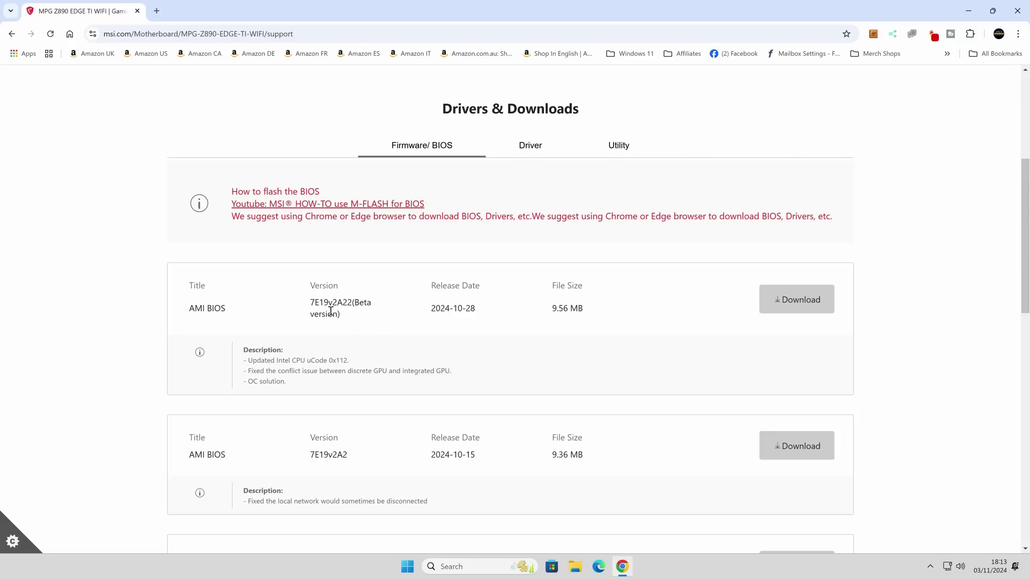
pyautogui.scroll(-2, 330, 311)
pyautogui.scroll(1, 352, 284)
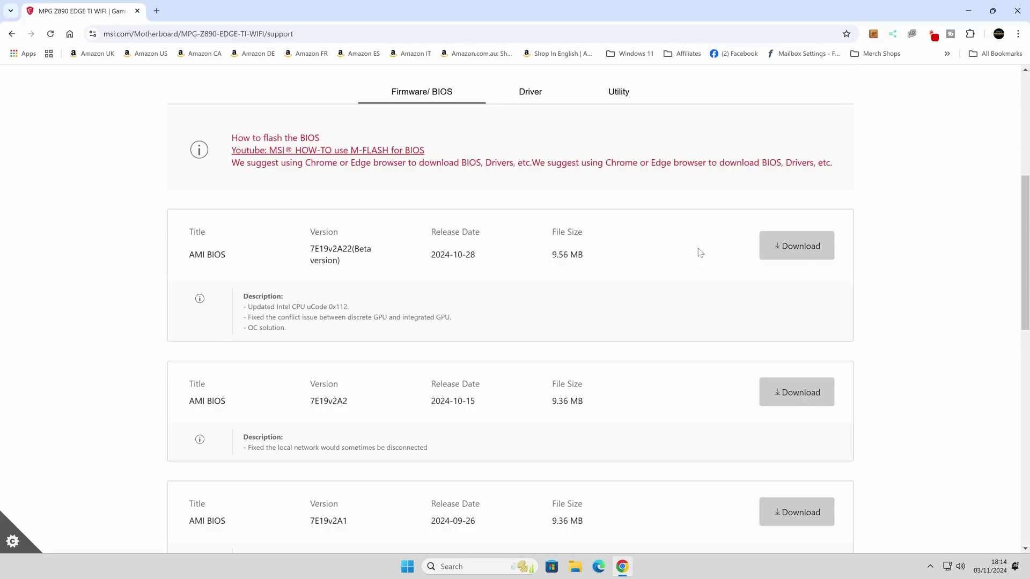
pyautogui.click(777, 253)
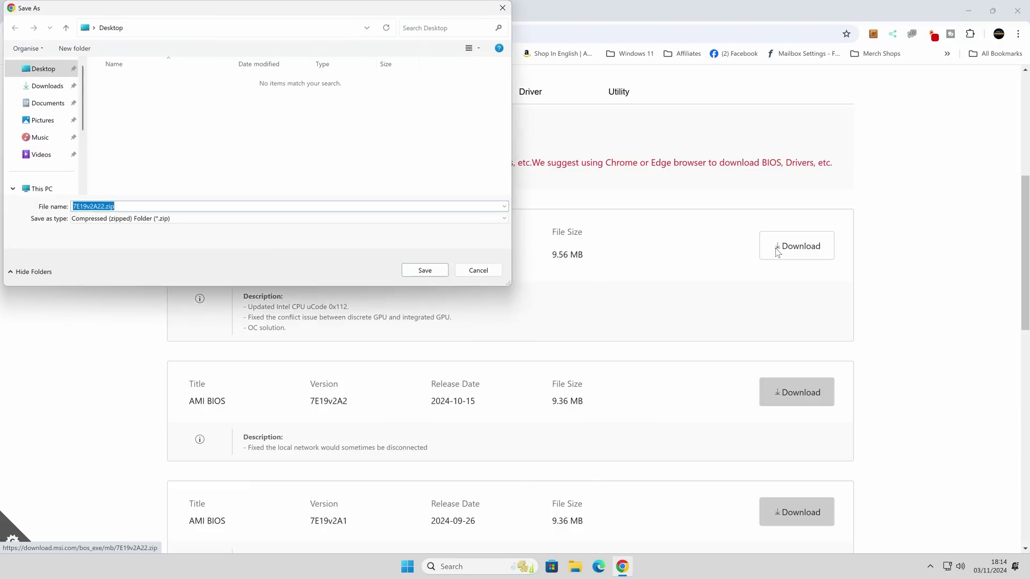
pyautogui.click(423, 272)
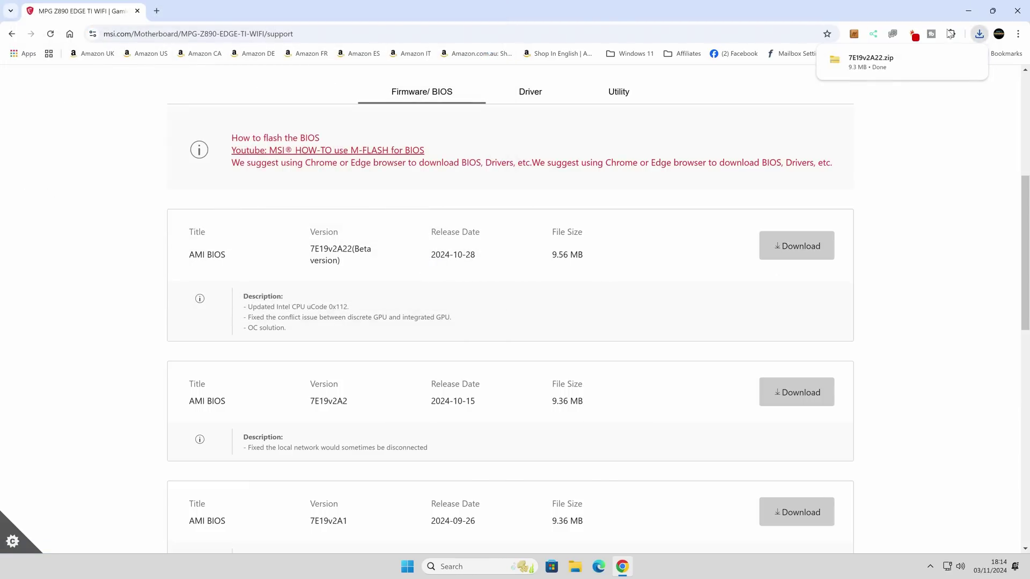
# - Extract 7E19v2A22.zip into a 7E19v2A22 folder on the Desktop and open the inner 7E19v2A22 folder
pyautogui.click(971, 10)
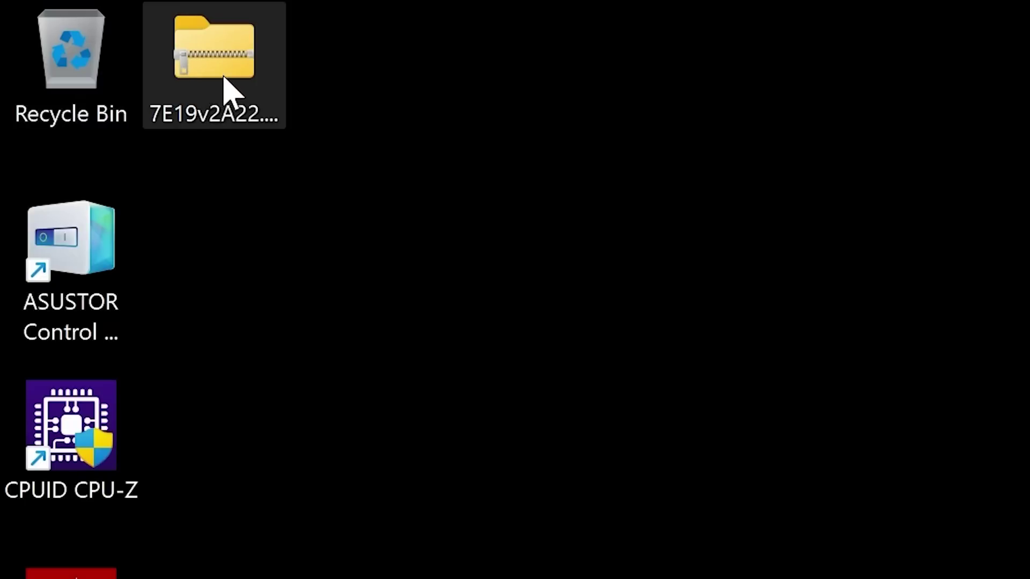
pyautogui.rightClick(225, 81)
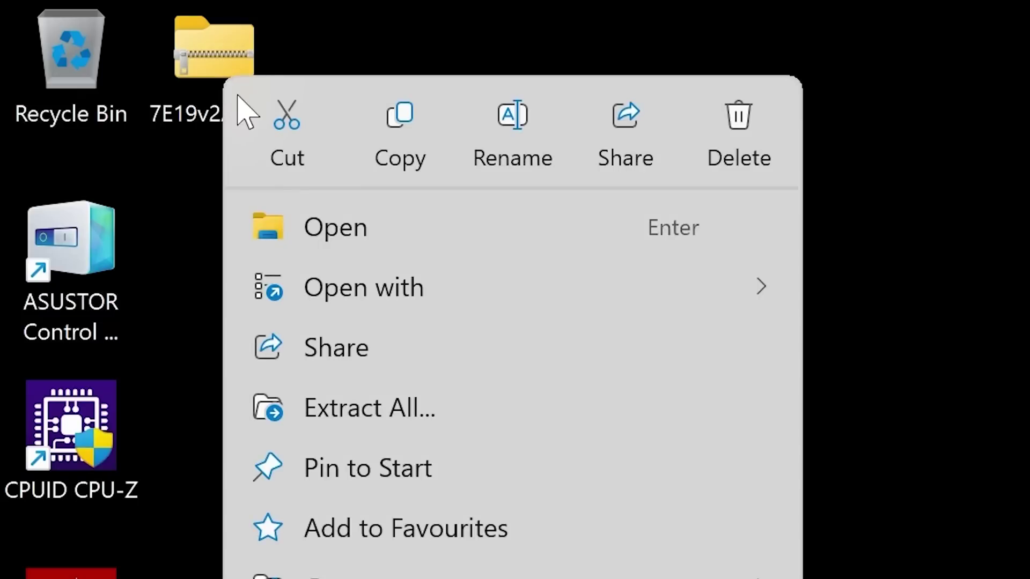
pyautogui.click(370, 416)
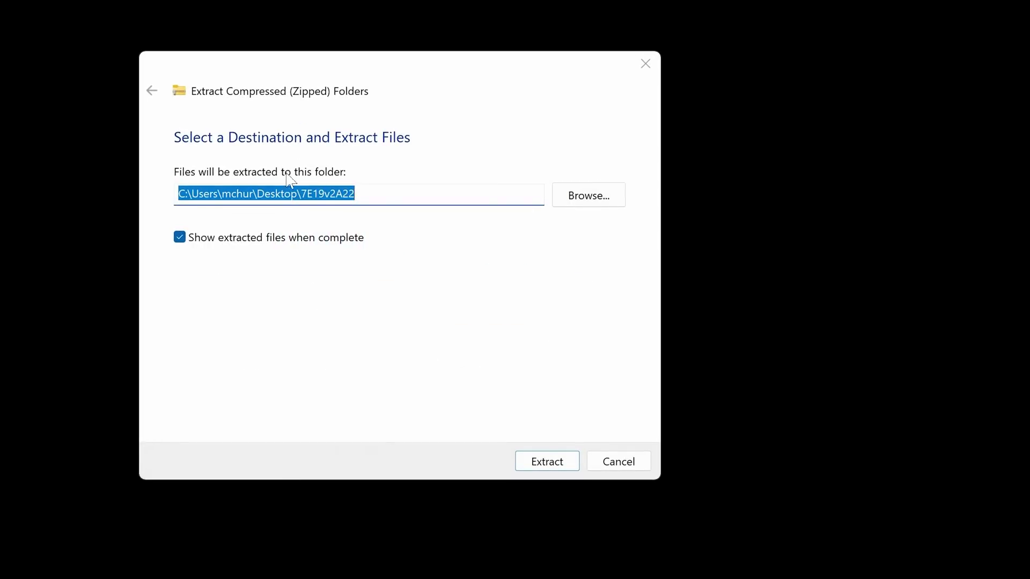
pyautogui.click(541, 466)
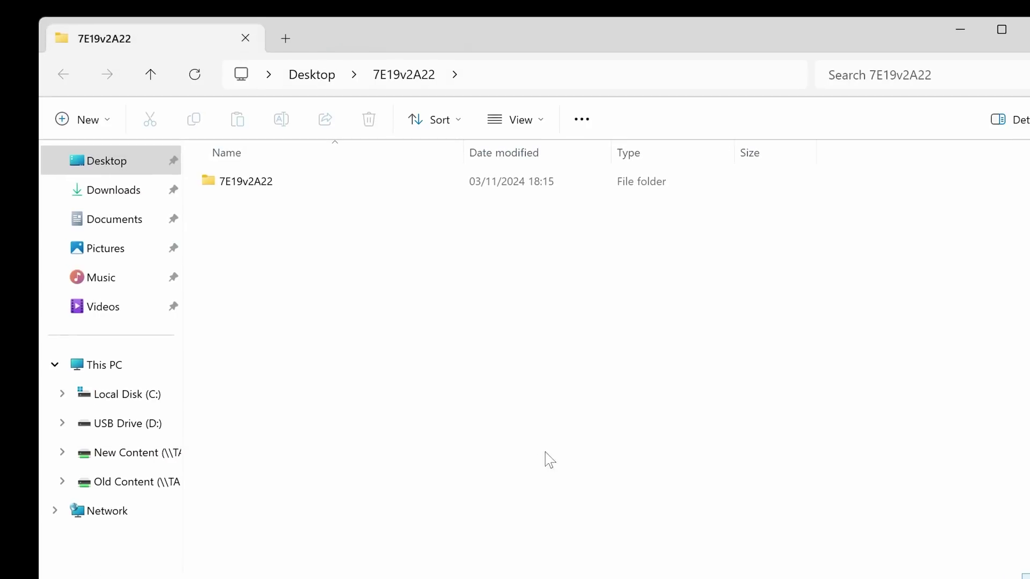
pyautogui.doubleClick(235, 188)
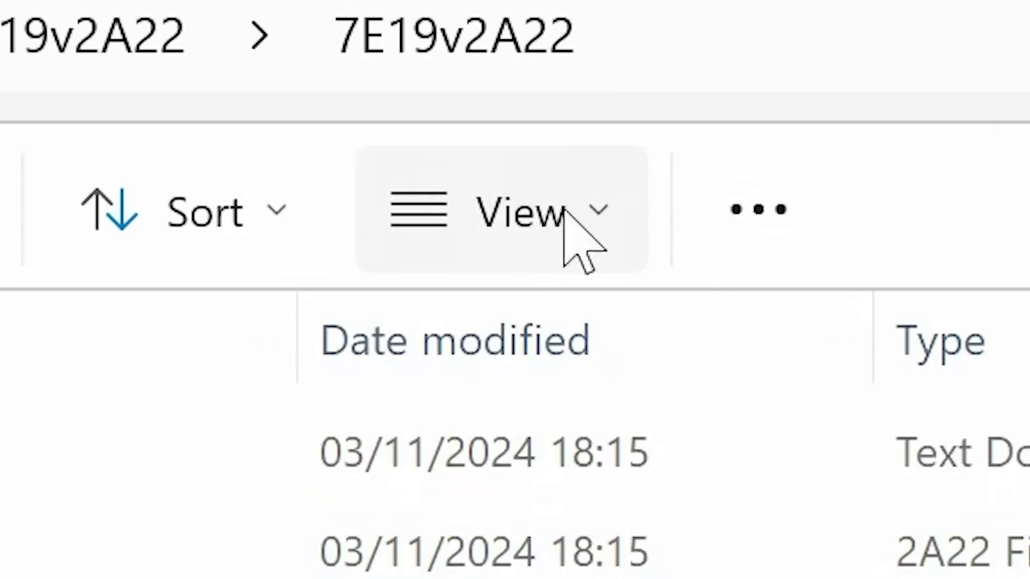
# - Check whether file name extensions are set to show in File Explorer
pyautogui.click(539, 123)
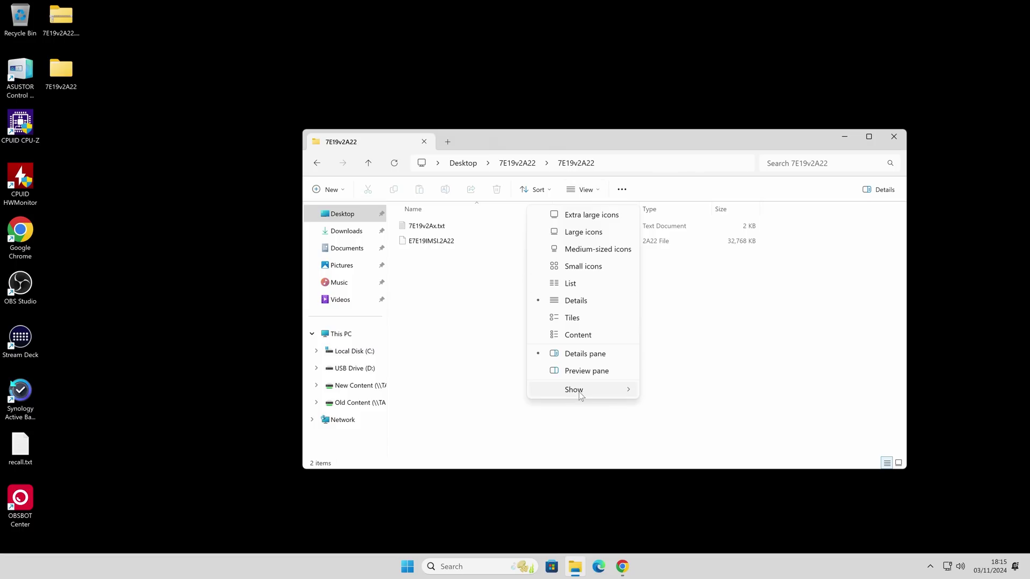
pyautogui.moveTo(580, 395)
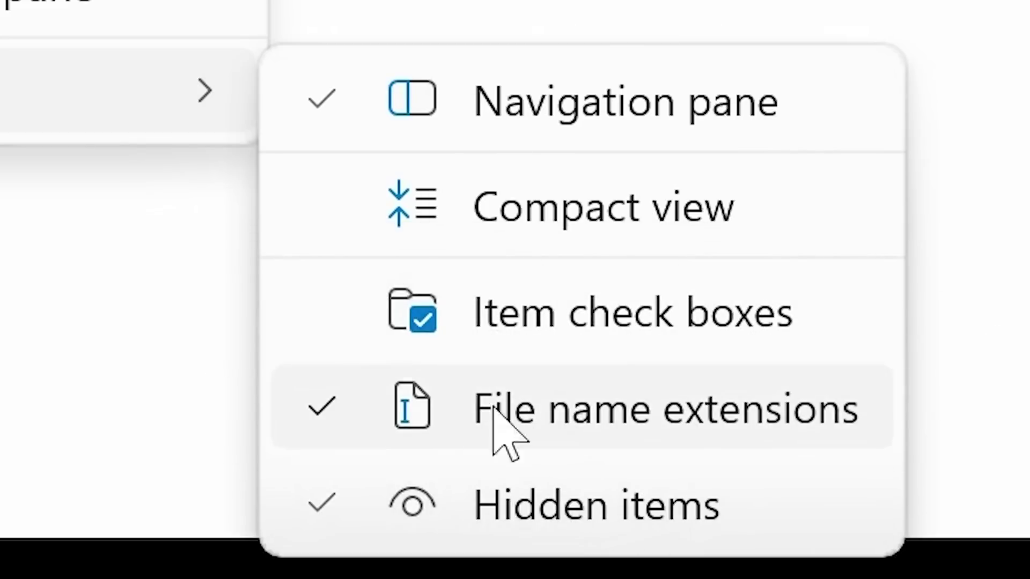
pyautogui.press('Escape')
pyautogui.press('Escape')
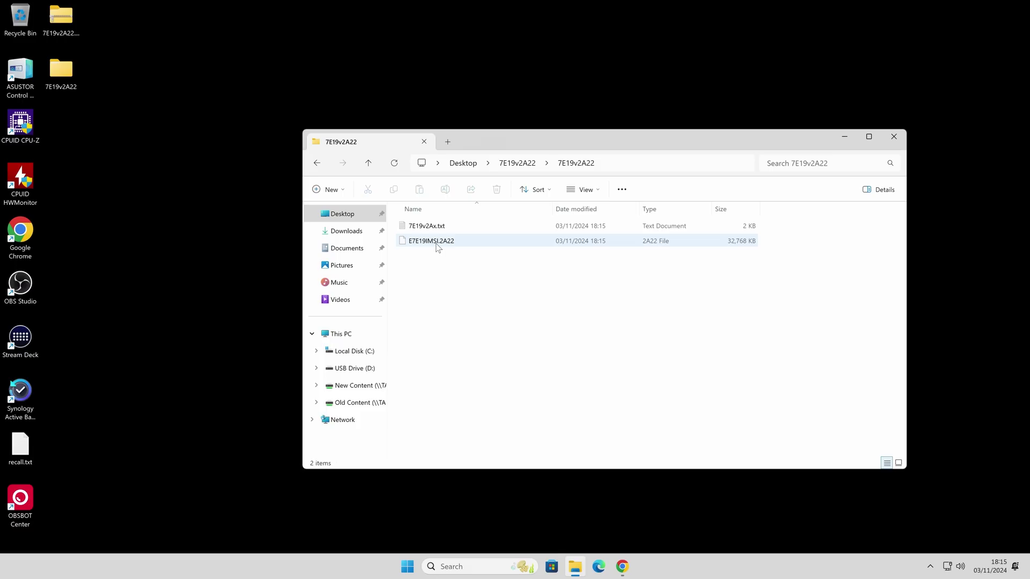
# - Rename the extracted BIOS file E7E19IMSI.2A22 to msi.rom and accept the extension change
pyautogui.click(437, 247)
pyautogui.click(438, 246)
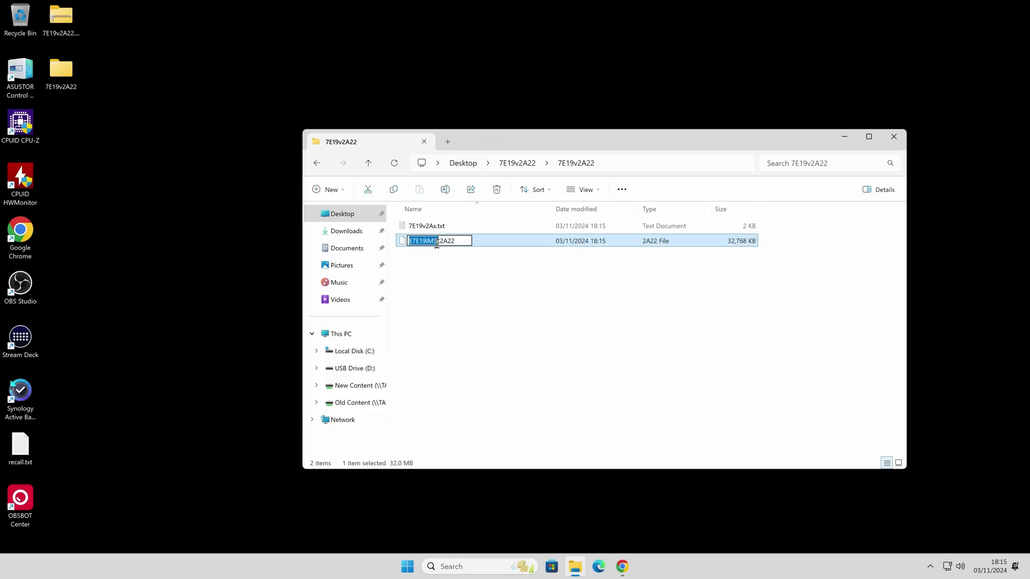
pyautogui.press('Delete')
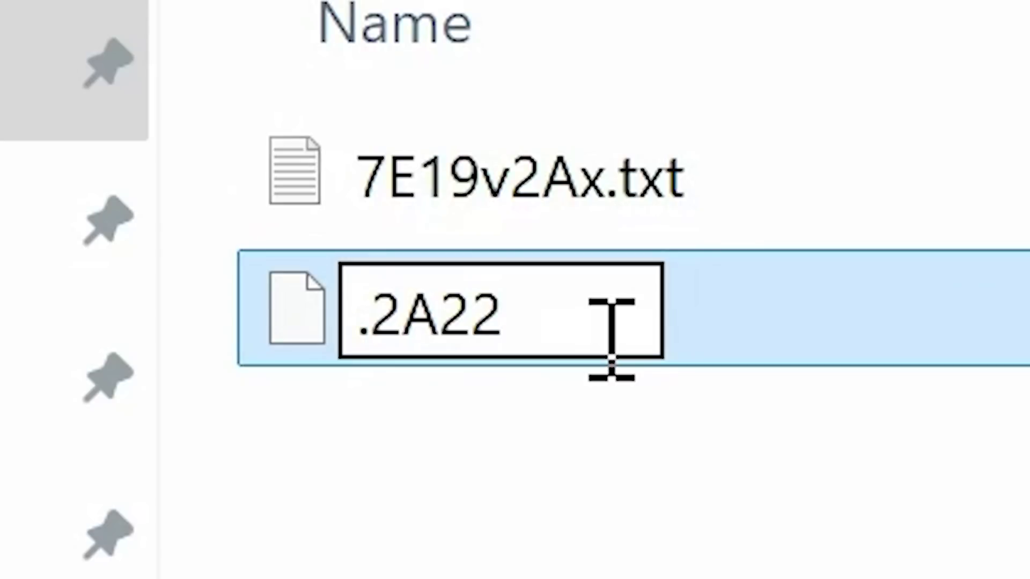
pyautogui.press('Delete')
pyautogui.press('Delete')
pyautogui.press('Delete')
pyautogui.press('Delete')
pyautogui.press('Delete')
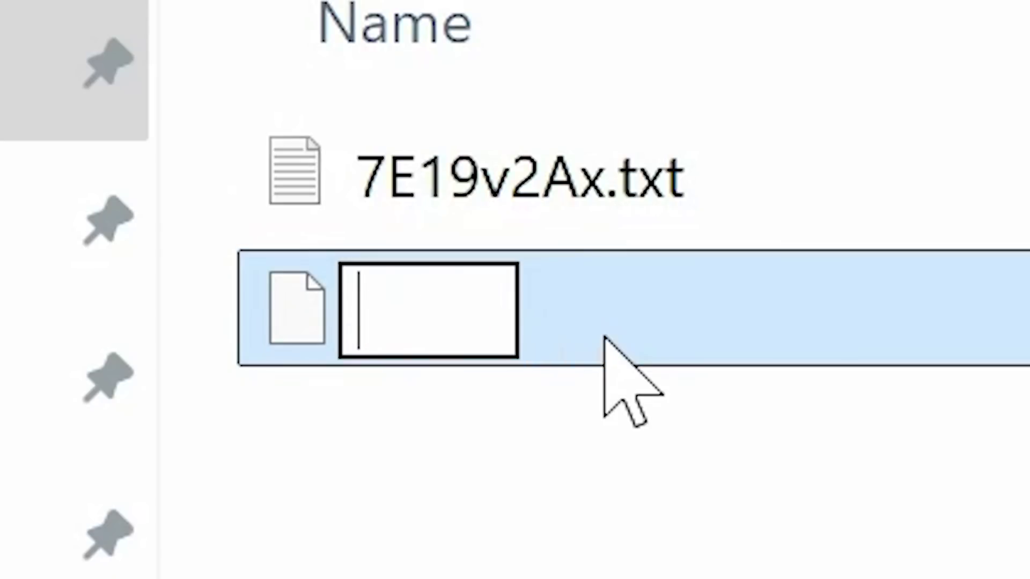
pyautogui.write('m')
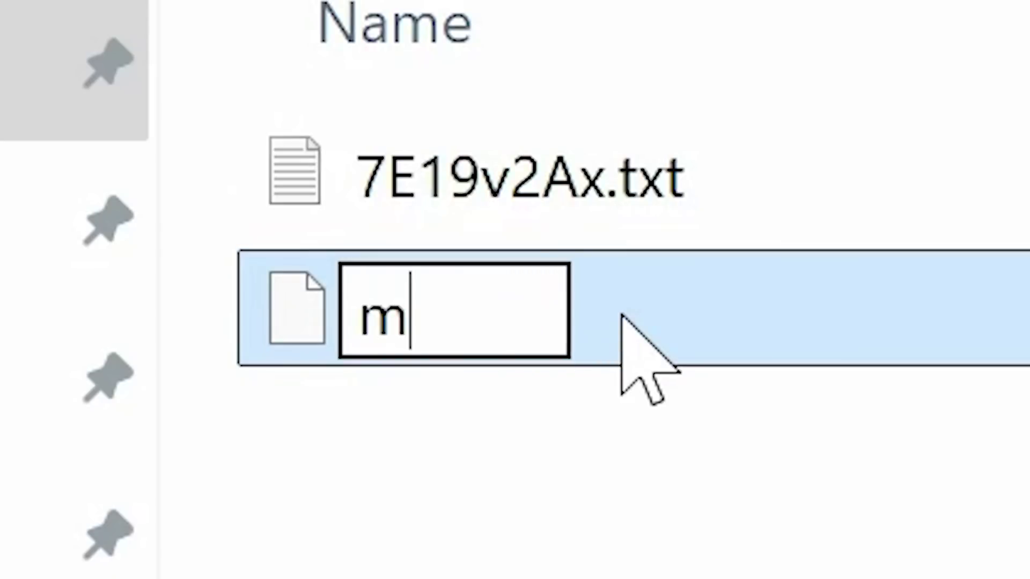
pyautogui.write('si.ron')
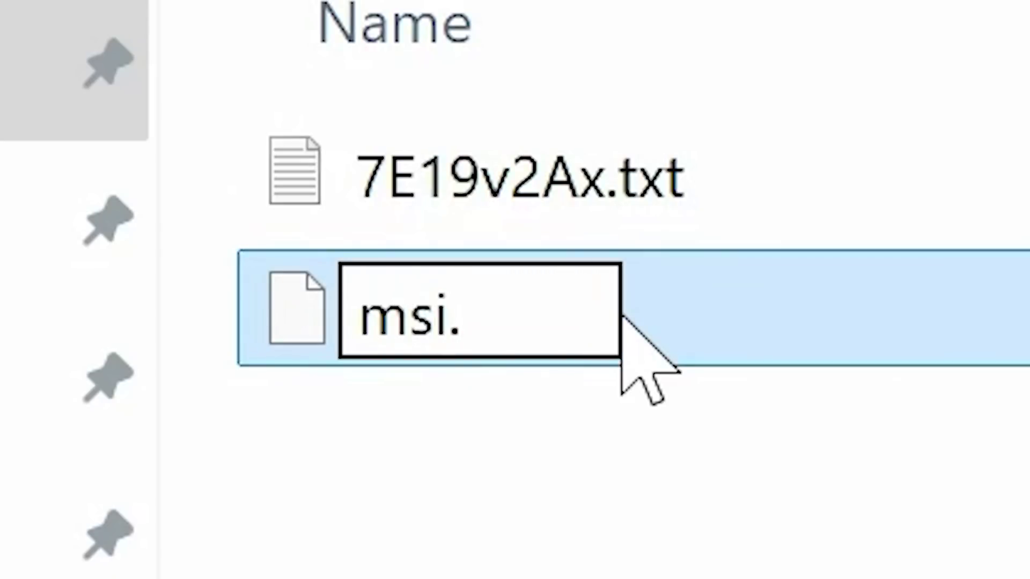
pyautogui.press('BackSpace')
pyautogui.write('m')
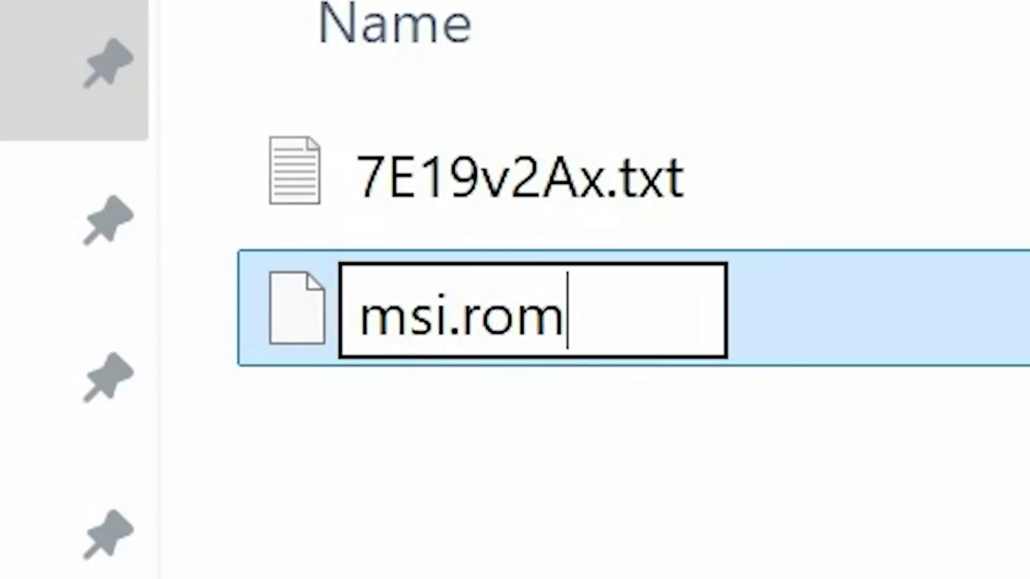
pyautogui.press('Return')
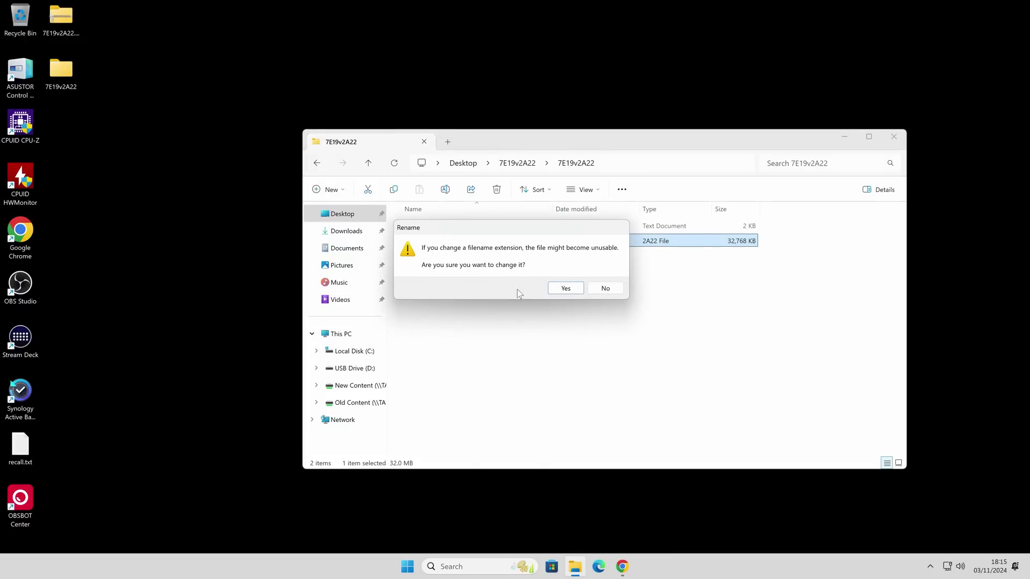
pyautogui.click(566, 288)
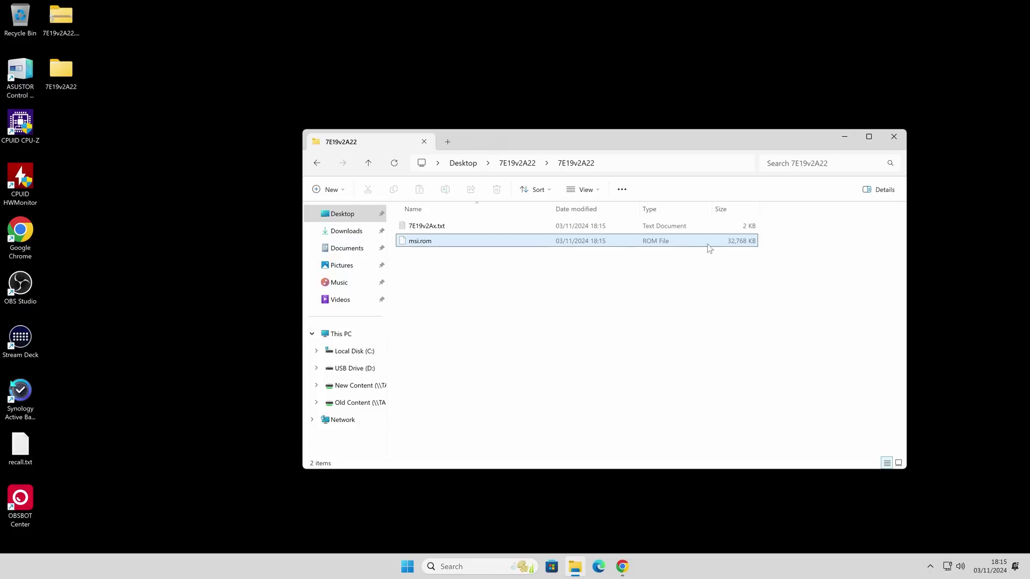
# - Copy msi.rom to the USB drive (D:), check the drive's contents and close the File Explorer window
pyautogui.rightClick(461, 245)
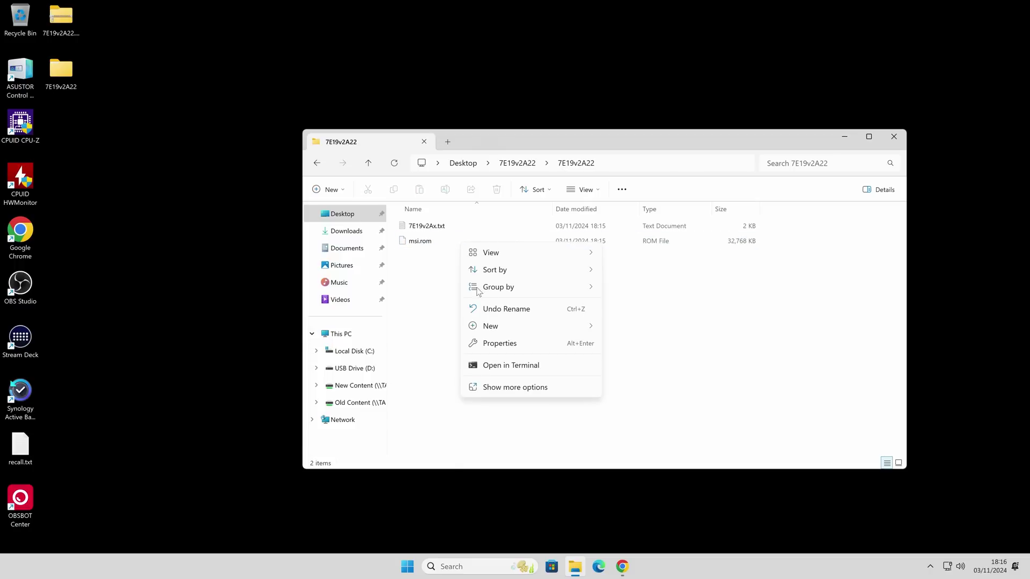
pyautogui.click(424, 243)
pyautogui.moveTo(424, 247); pyautogui.dragTo(349, 373)
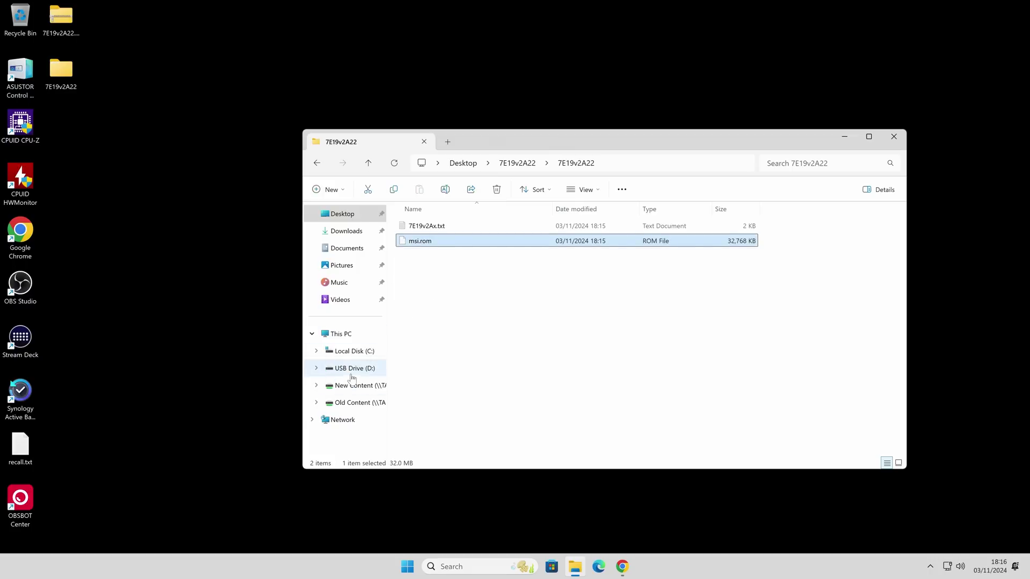
pyautogui.click(352, 369)
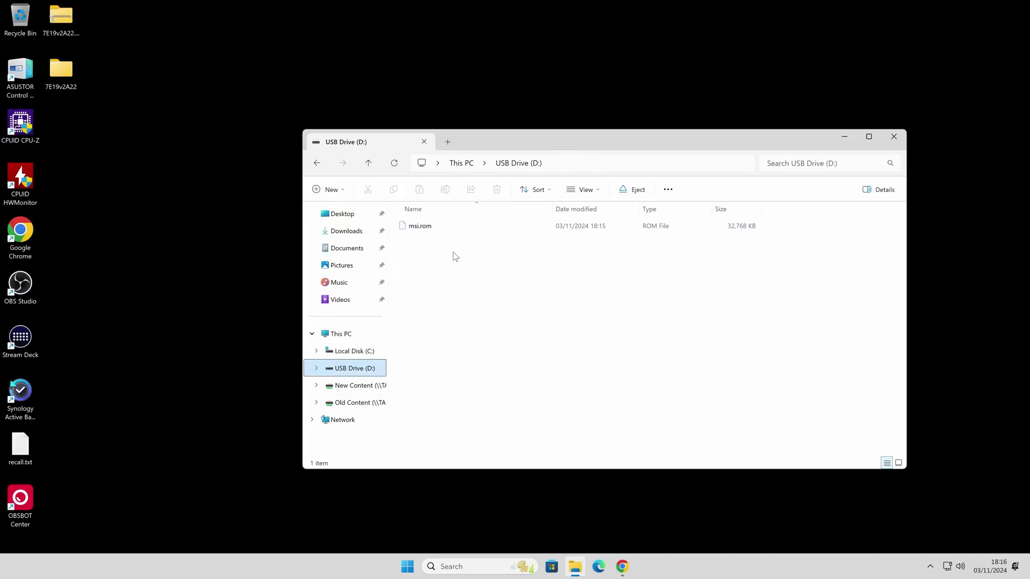
pyautogui.click(623, 197)
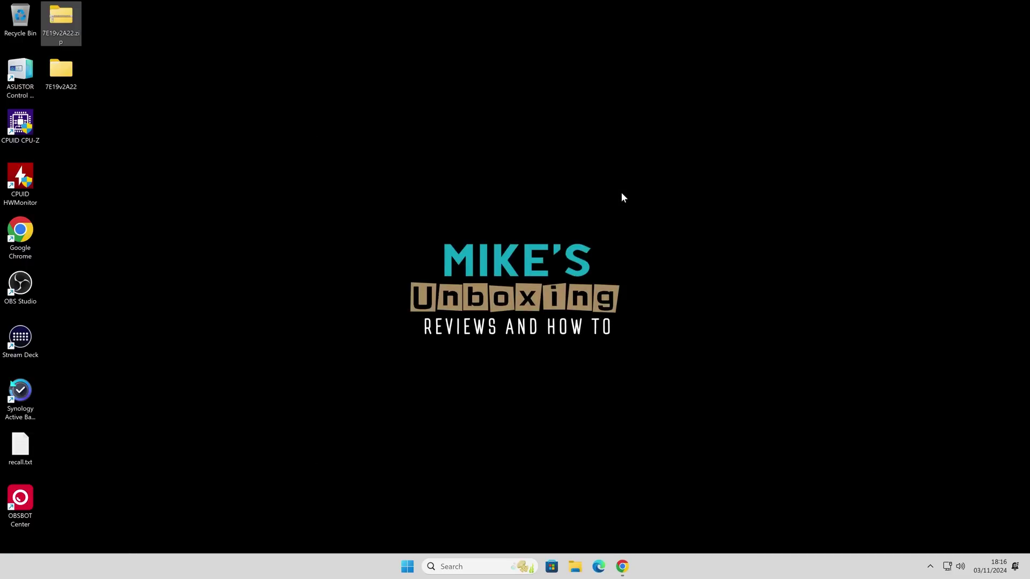